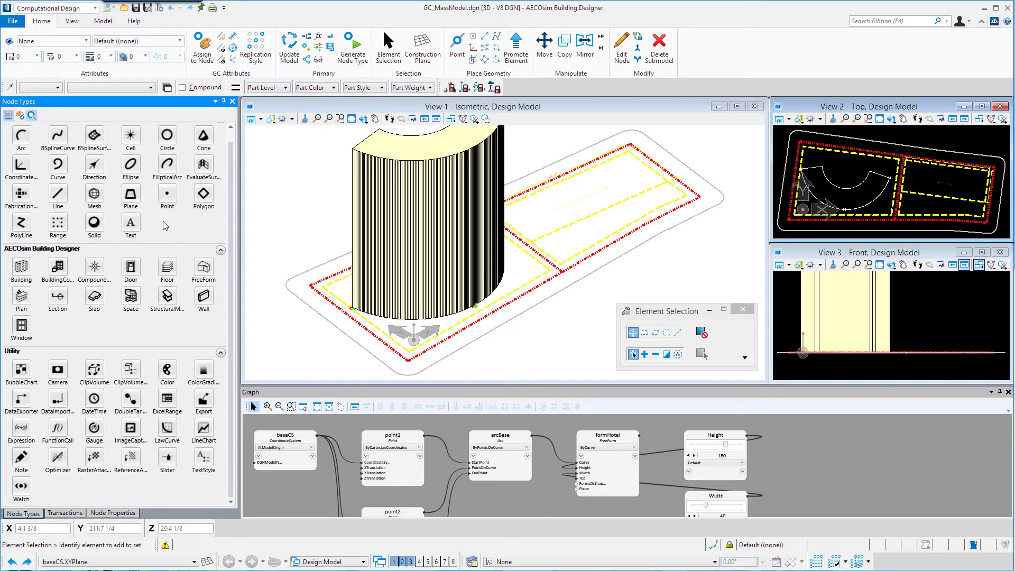
Add a Plane node, rename plane1 to planeFloors, and use the ByDirectionAndDistanceFromOrigin technique.
{"action": "left_click", "coordinate": [132, 196]}
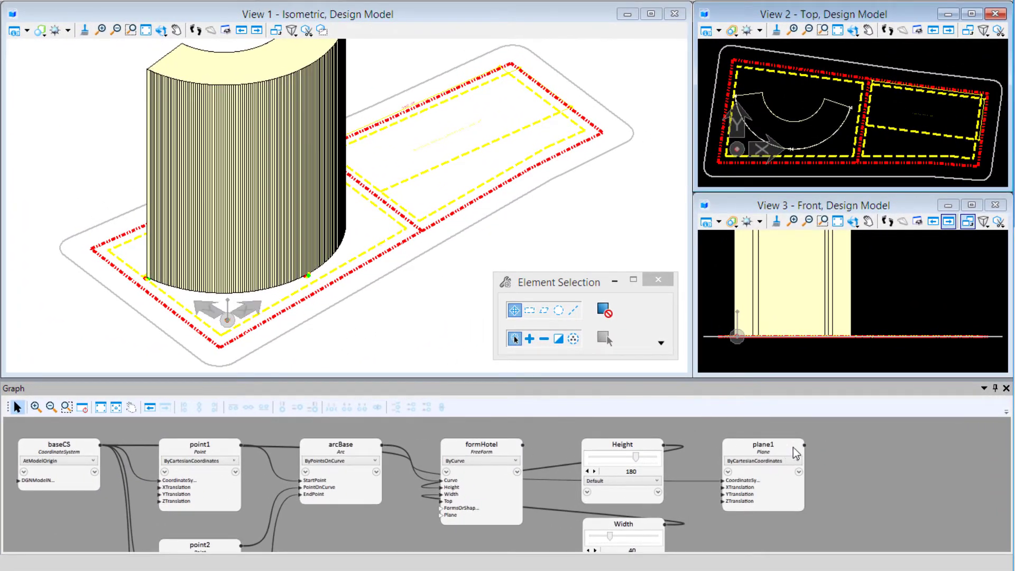
{"action": "scroll", "coordinate": [882, 457], "scroll_direction": "up", "scroll_amount": 3}
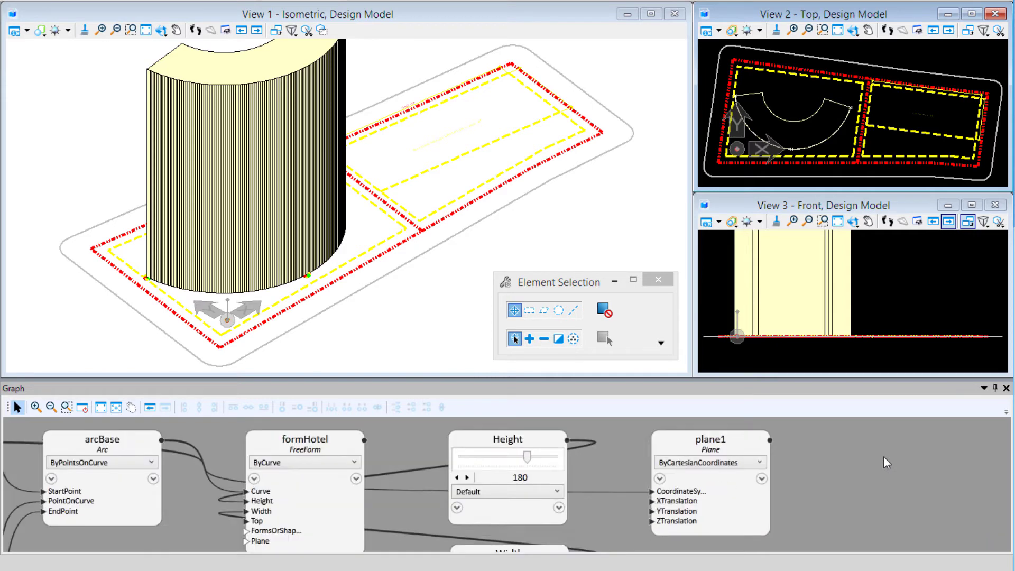
{"action": "double_click", "coordinate": [710, 440]}
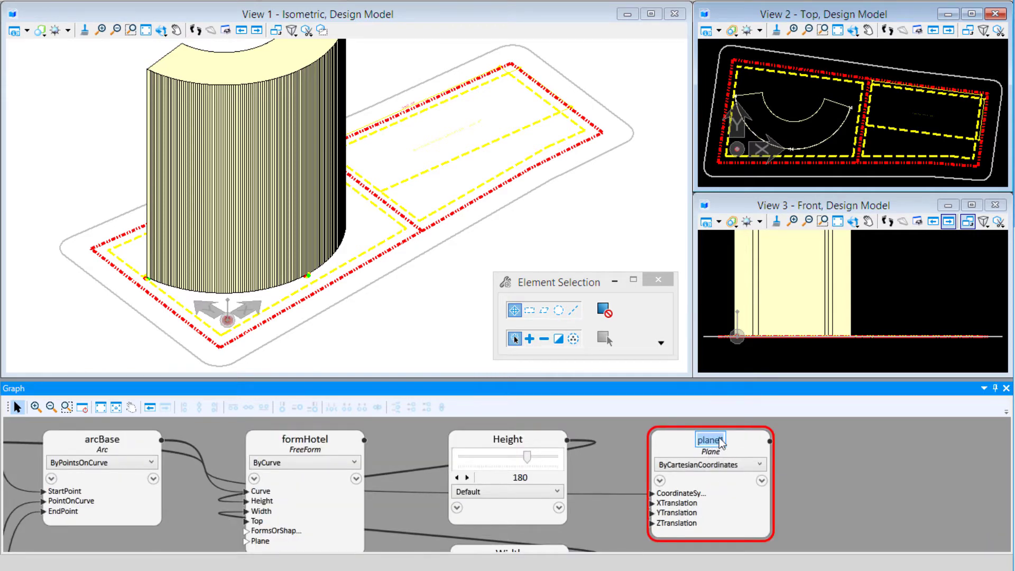
{"action": "left_click_drag", "start_coordinate": [721, 441], "coordinate": [732, 440]}
{"action": "type", "text": "Floors"}
{"action": "key", "text": "Return"}
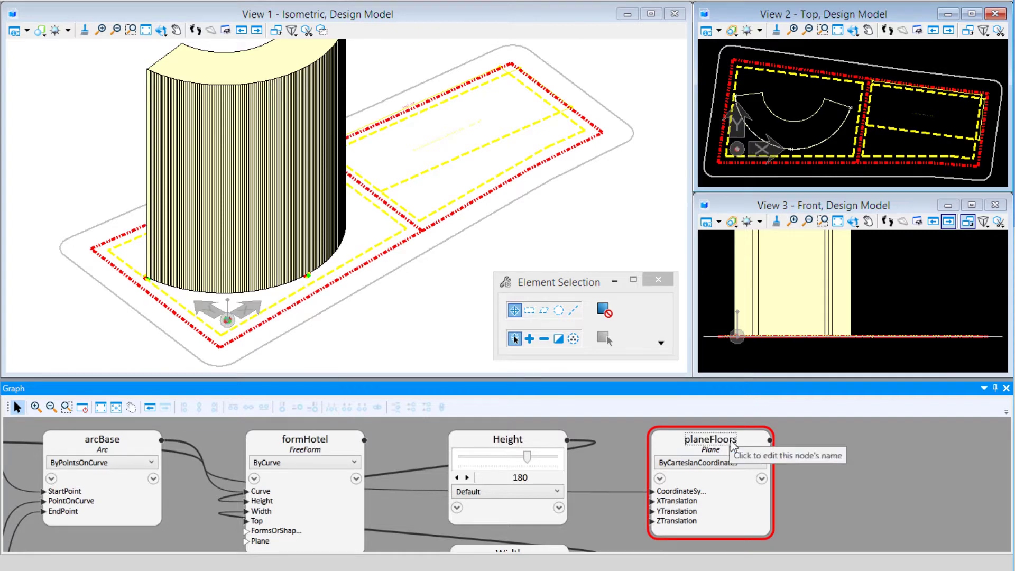
{"action": "left_click", "coordinate": [731, 463]}
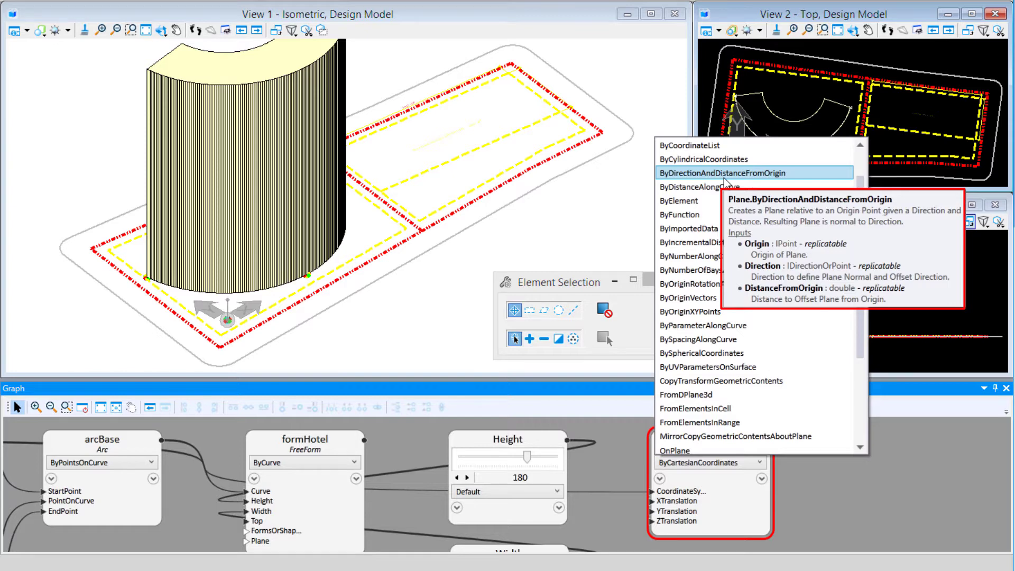
{"action": "left_click", "coordinate": [725, 174]}
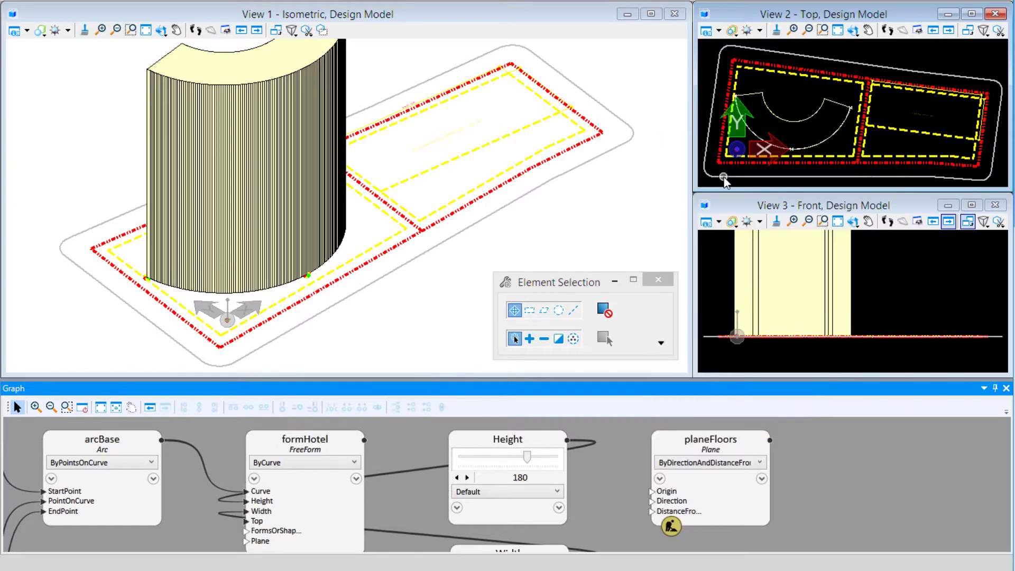
Wire planeFloors' Origin input to point1.
{"action": "left_click_drag", "start_coordinate": [652, 491], "coordinate": [86, 446]}
{"action": "scroll", "coordinate": [841, 459], "scroll_direction": "down", "scroll_amount": 2}
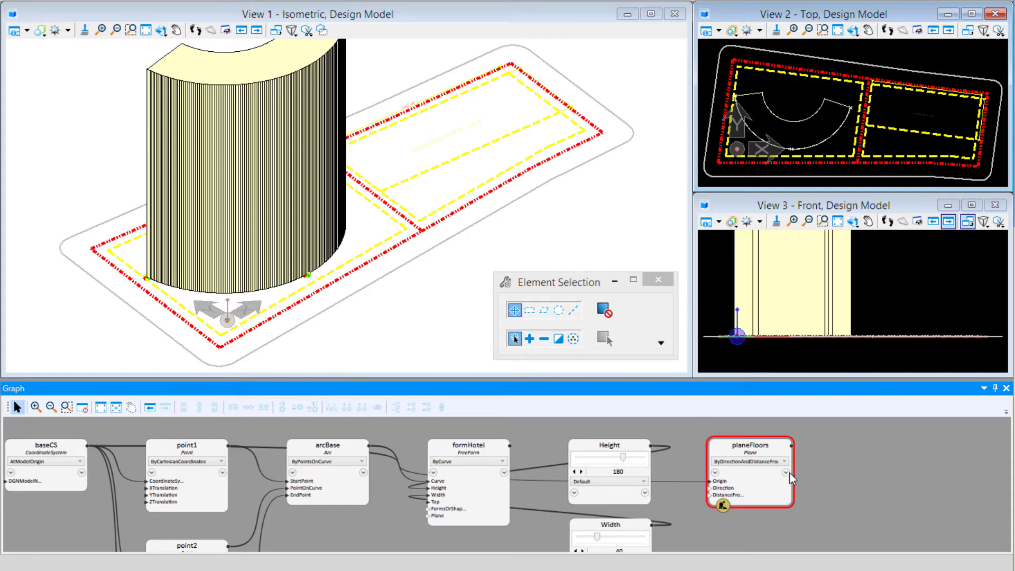
{"action": "scroll", "coordinate": [28, 496], "scroll_direction": "up", "scroll_amount": 1}
Expose ZDirection as an output port on the baseCS node.
{"action": "scroll", "coordinate": [84, 521], "scroll_direction": "down", "scroll_amount": 1}
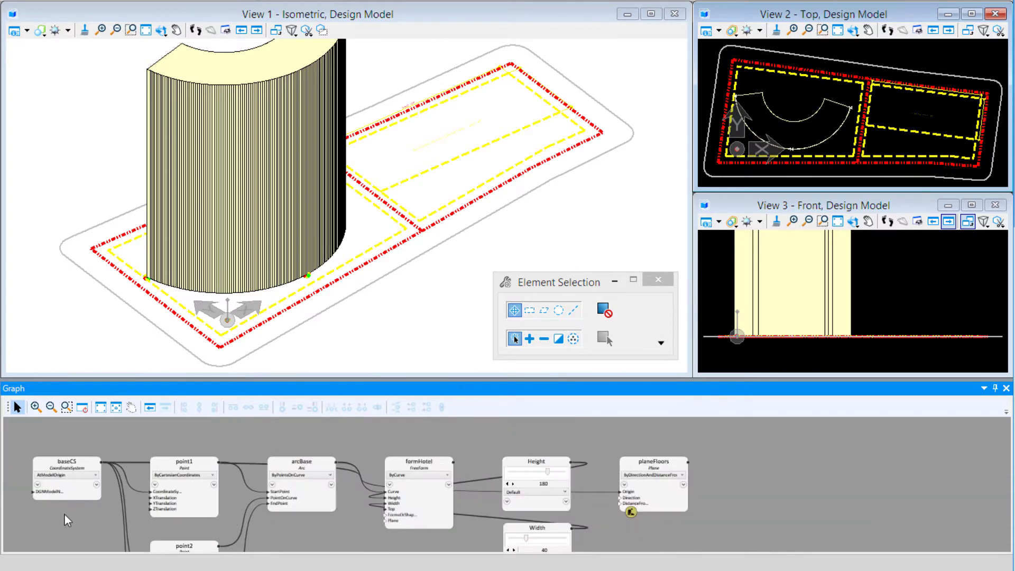
{"action": "scroll", "coordinate": [60, 506], "scroll_direction": "up", "scroll_amount": 1}
{"action": "scroll", "coordinate": [62, 516], "scroll_direction": "up", "scroll_amount": 1}
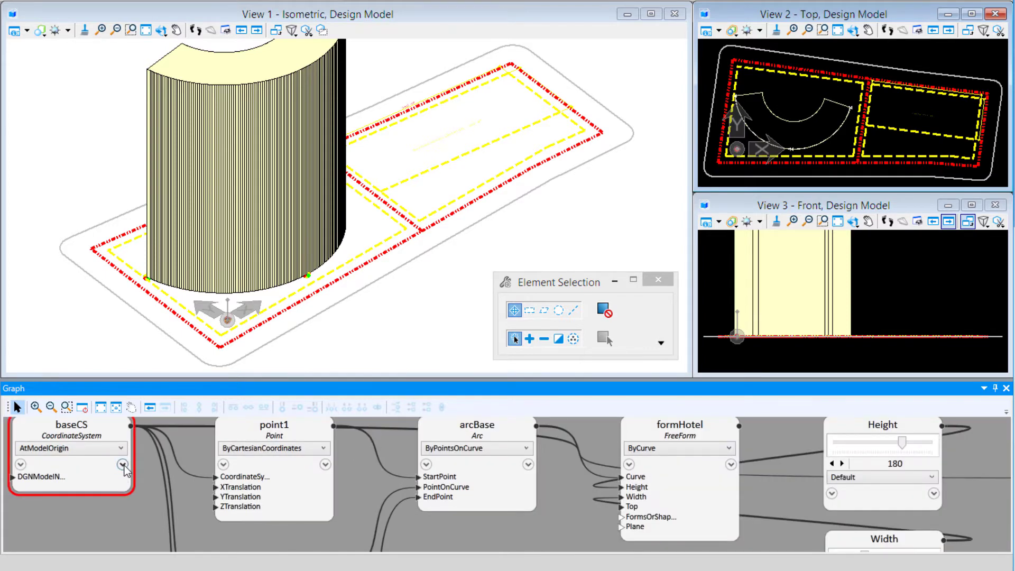
{"action": "left_click", "coordinate": [123, 465]}
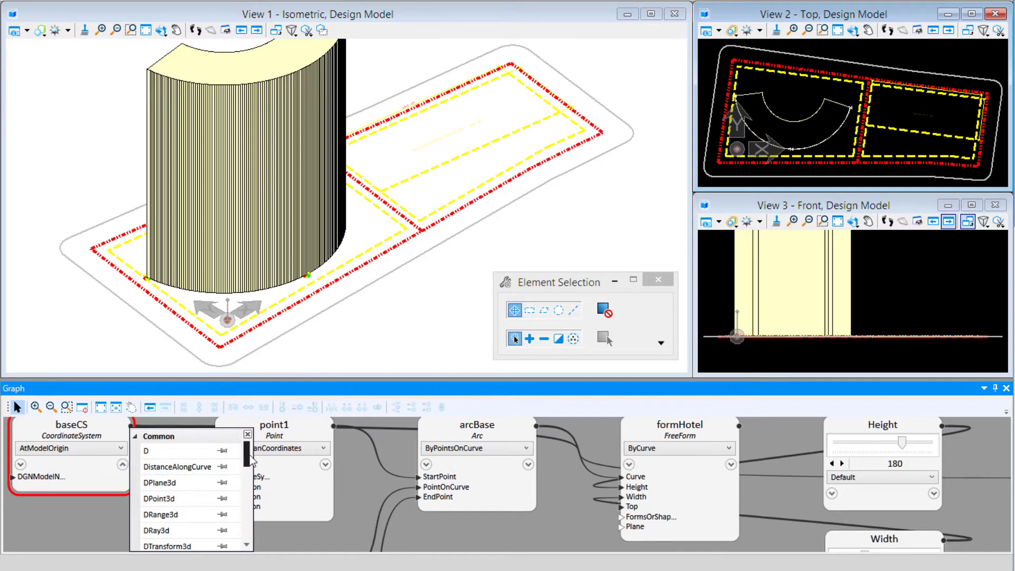
{"action": "scroll", "coordinate": [249, 463], "scroll_direction": "down", "scroll_amount": 1}
{"action": "left_click_drag", "start_coordinate": [249, 462], "coordinate": [252, 528]}
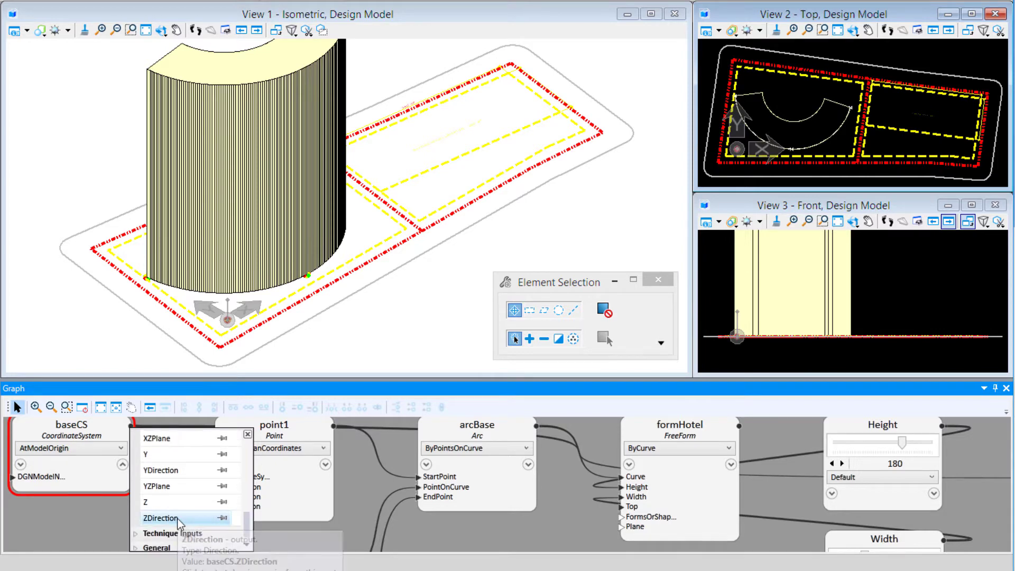
{"action": "left_click", "coordinate": [223, 518]}
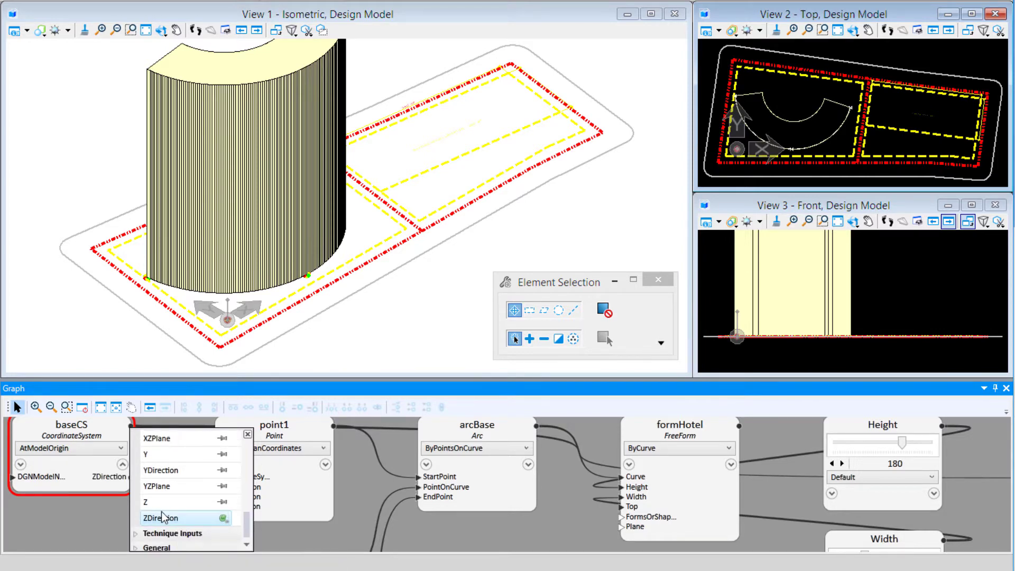
Connect baseCS ZDirection to planeFloors' Direction input, then bring up the DistanceFromOrigin editor.
{"action": "left_click_drag", "start_coordinate": [116, 481], "coordinate": [523, 500]}
{"action": "scroll", "coordinate": [113, 509], "scroll_direction": "down", "scroll_amount": 5}
{"action": "scroll", "coordinate": [629, 497], "scroll_direction": "up", "scroll_amount": 3}
{"action": "scroll", "coordinate": [522, 499], "scroll_direction": "up", "scroll_amount": 2}
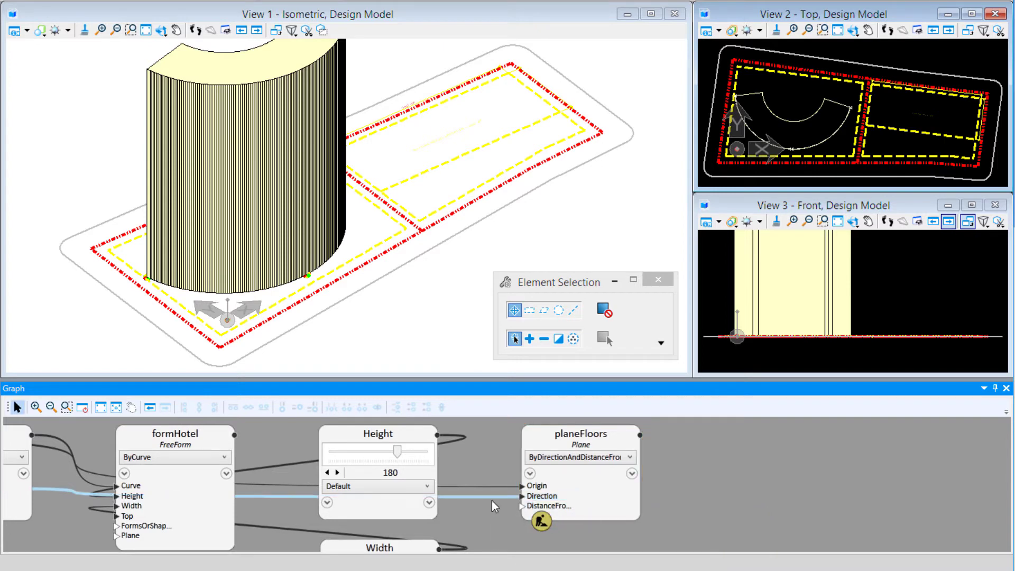
{"action": "left_click", "coordinate": [537, 507]}
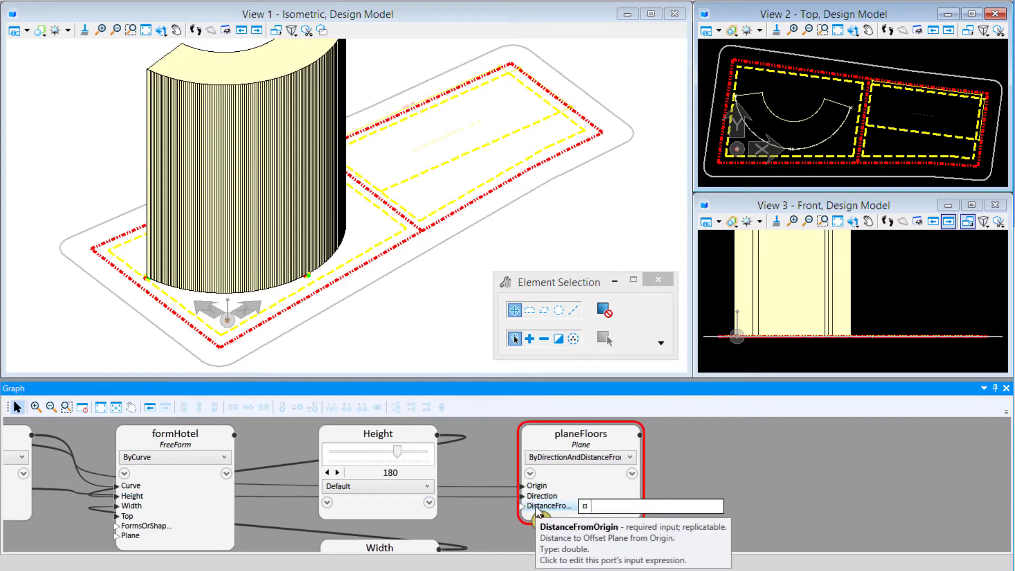
{"action": "left_click", "coordinate": [586, 507]}
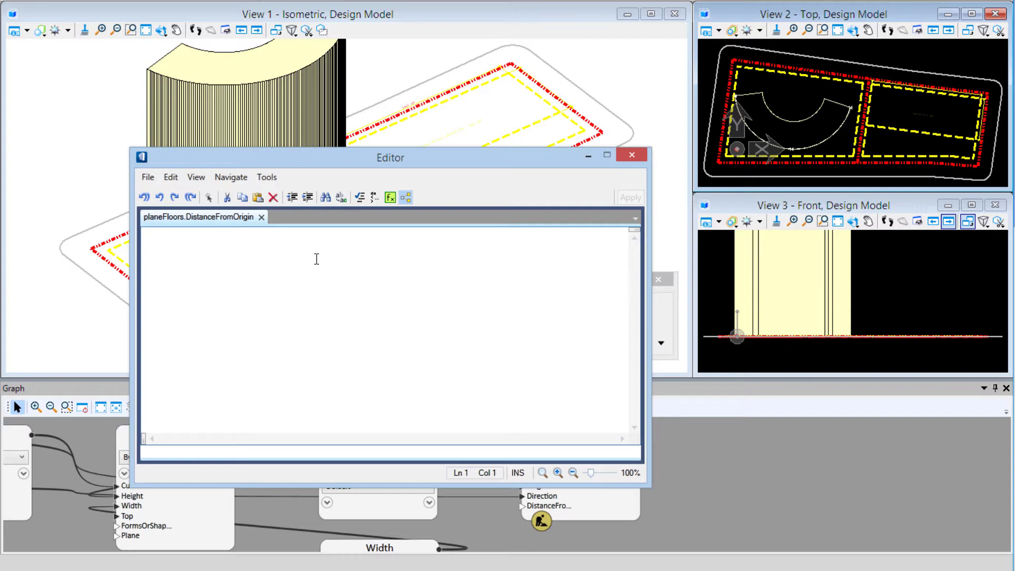
Enter {25,35,45,55,65} as planeFloors.DistanceFromOrigin, apply it, and close the Editor.
{"action": "type", "text": "("}
{"action": "key", "text": "BackSpace"}
{"action": "type", "text": "{"}
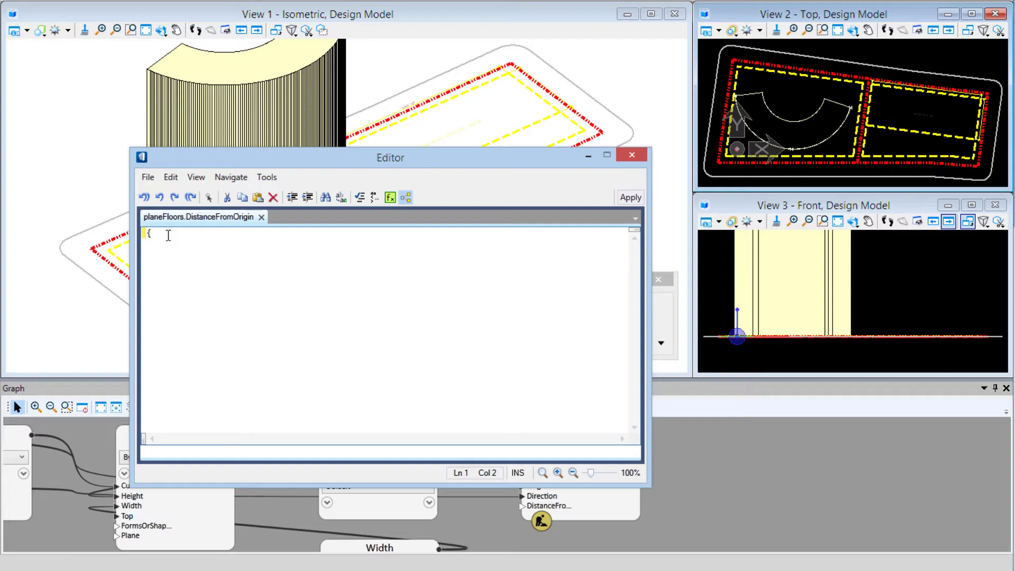
{"action": "type", "text": "25,"}
{"action": "type", "text": "35,45,55,65}"}
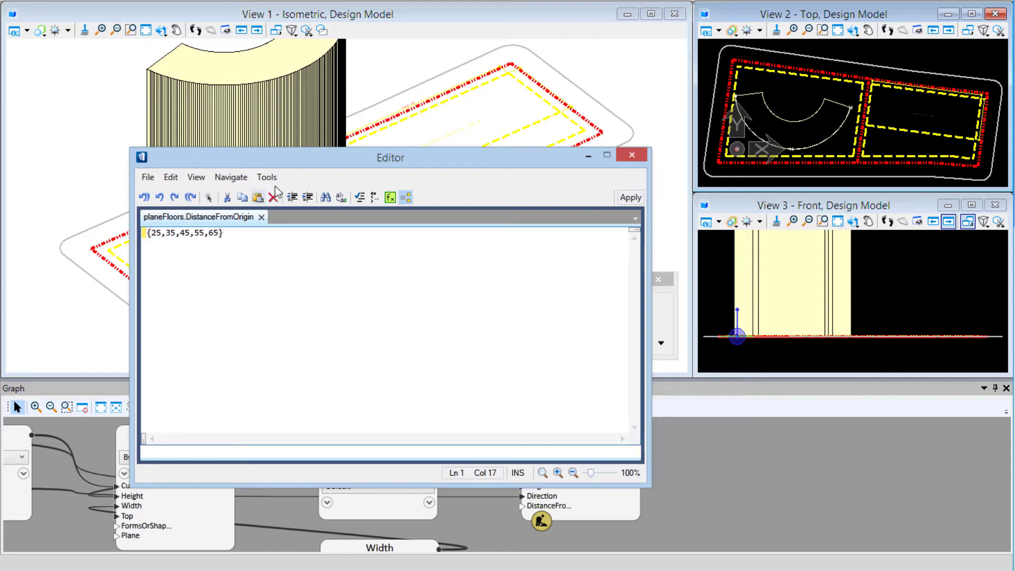
{"action": "left_click", "coordinate": [631, 199]}
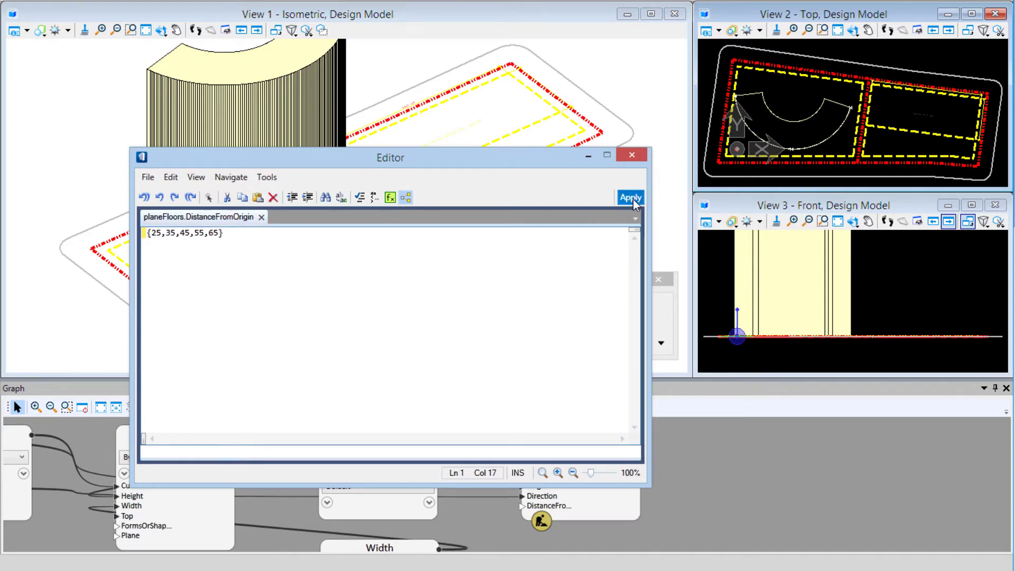
{"action": "left_click", "coordinate": [632, 155]}
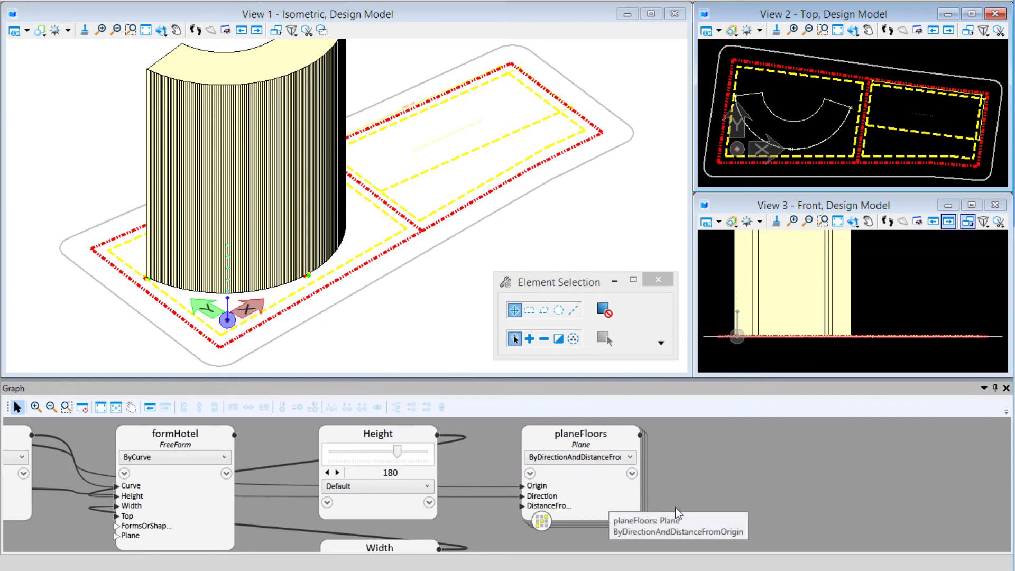
Select planeFloors and zoom in to inspect its five stacked floor planes.
{"action": "left_click", "coordinate": [592, 506]}
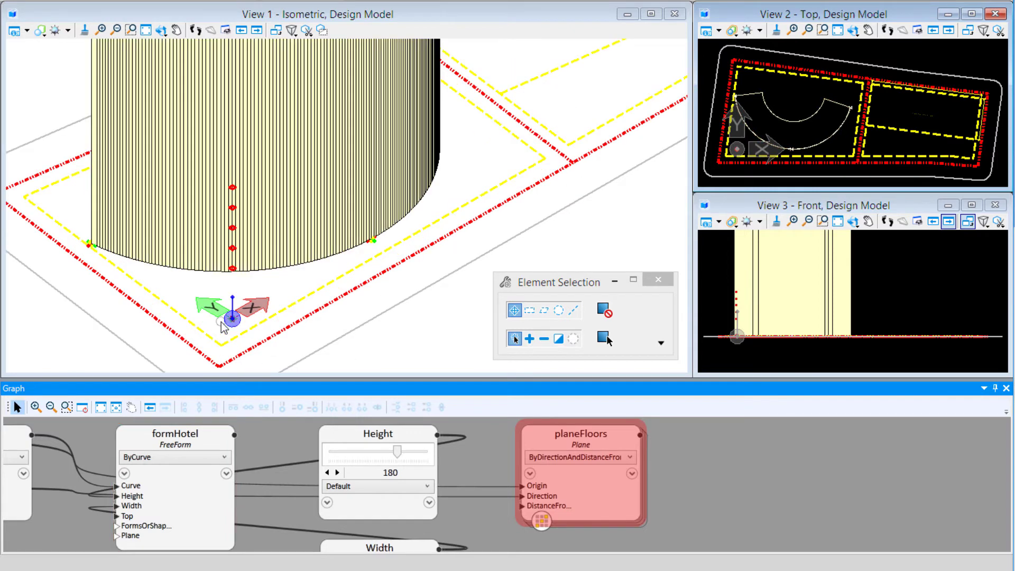
{"action": "scroll", "coordinate": [224, 324], "scroll_direction": "up", "scroll_amount": 2}
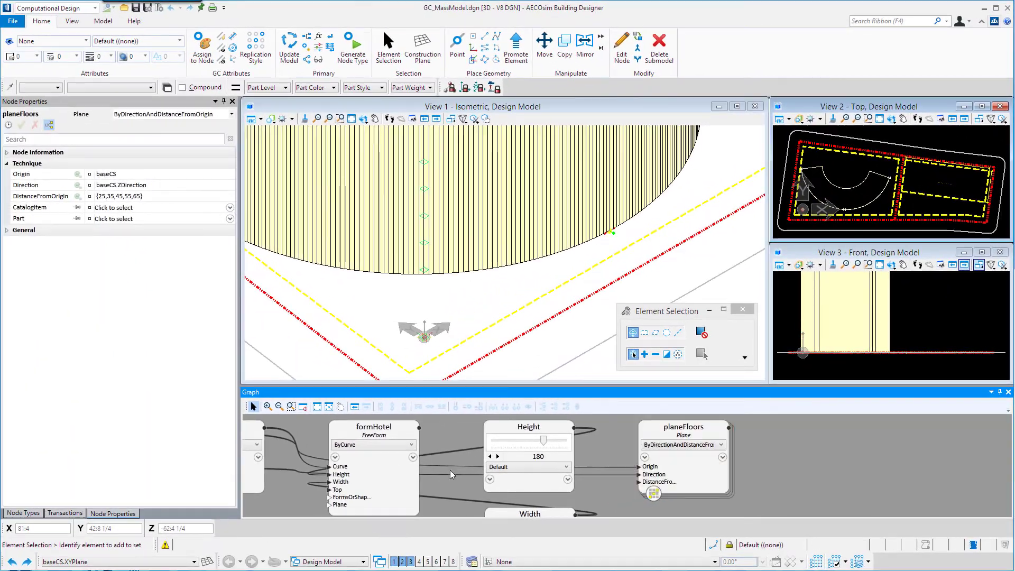
Place a Curve node named floorPlate using the PlaneSolidIntersection technique.
{"action": "left_click", "coordinate": [33, 514]}
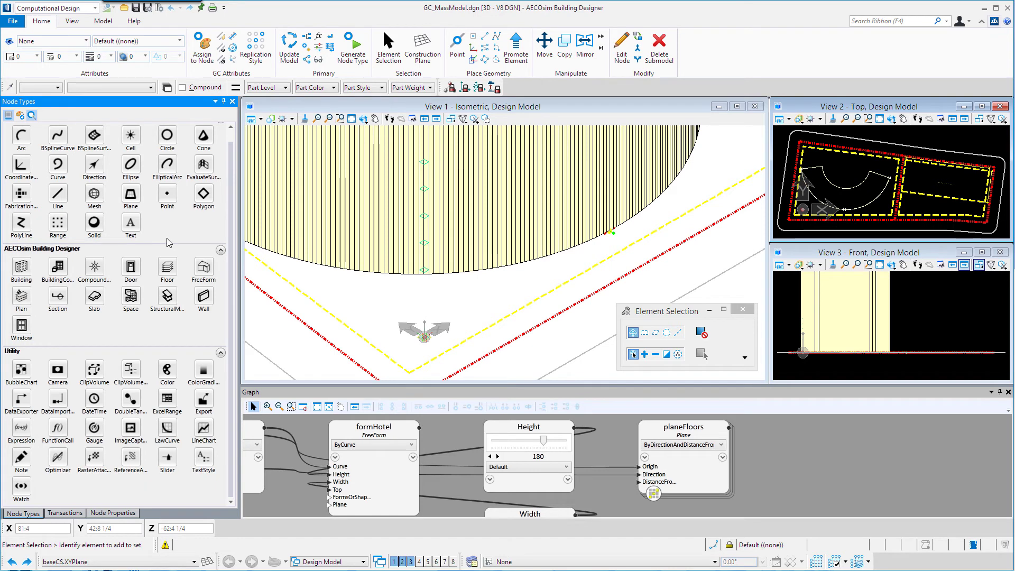
{"action": "left_click", "coordinate": [63, 167]}
{"action": "left_click", "coordinate": [792, 418]}
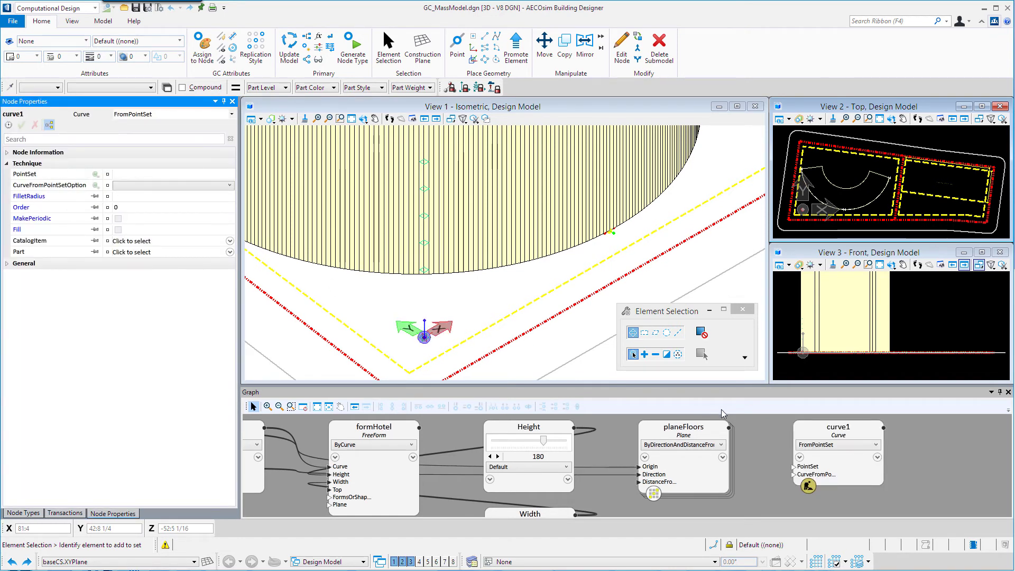
{"action": "left_click", "coordinate": [839, 427]}
{"action": "type", "text": "f"}
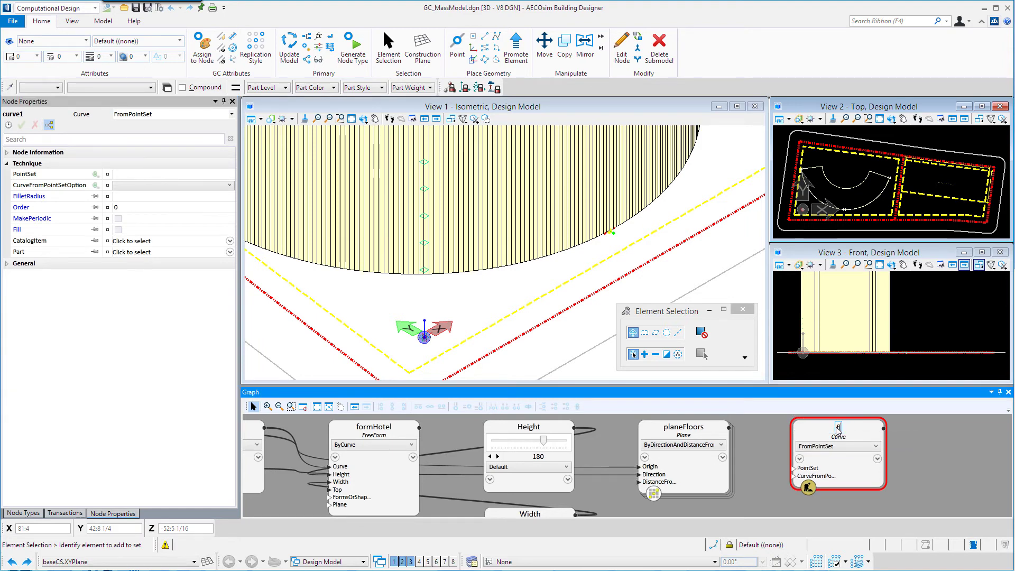
{"action": "type", "text": "loorPlate"}
{"action": "key", "text": "Return"}
{"action": "left_click", "coordinate": [854, 446]}
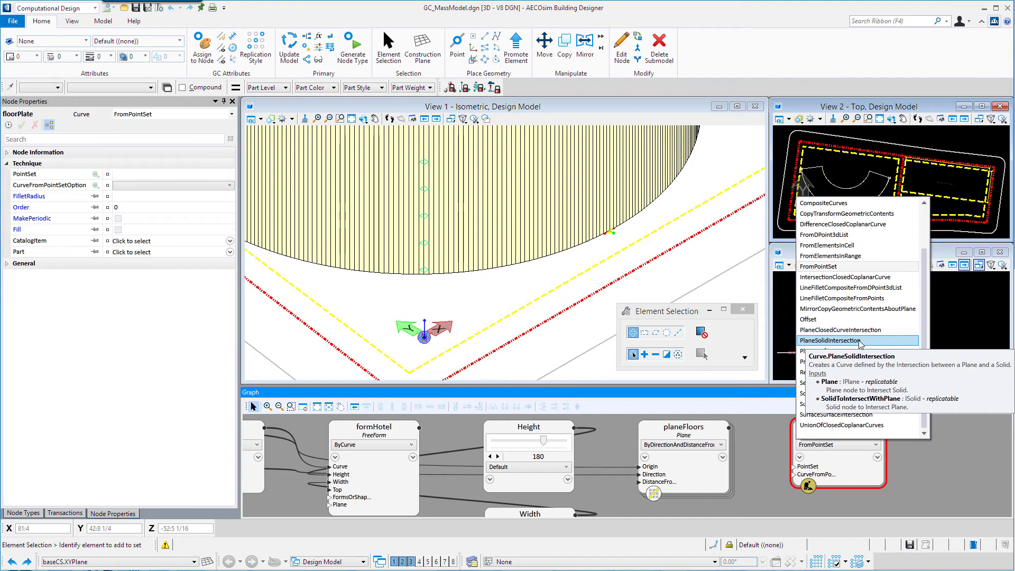
{"action": "left_click", "coordinate": [860, 342]}
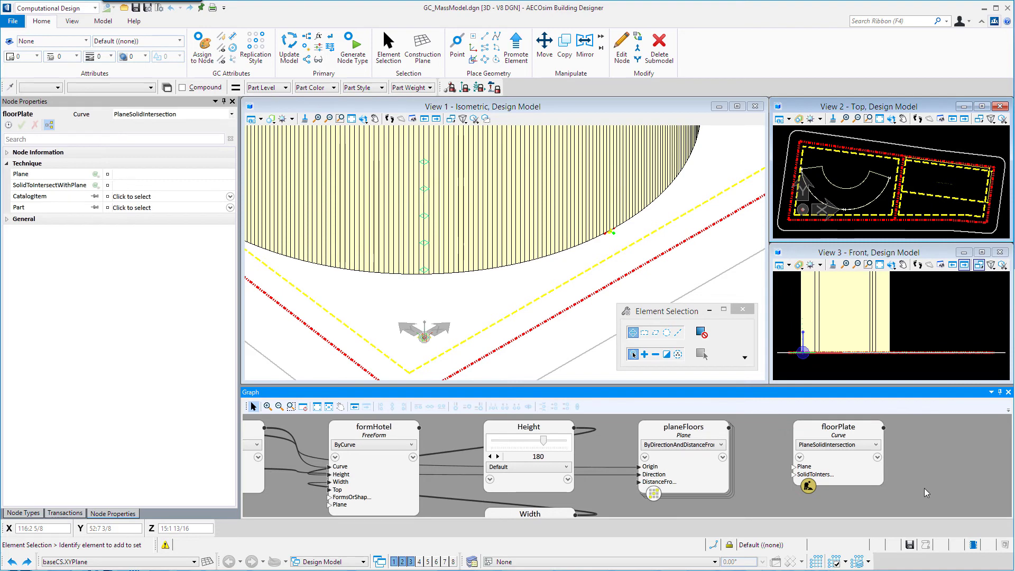
{"action": "left_click", "coordinate": [790, 467]}
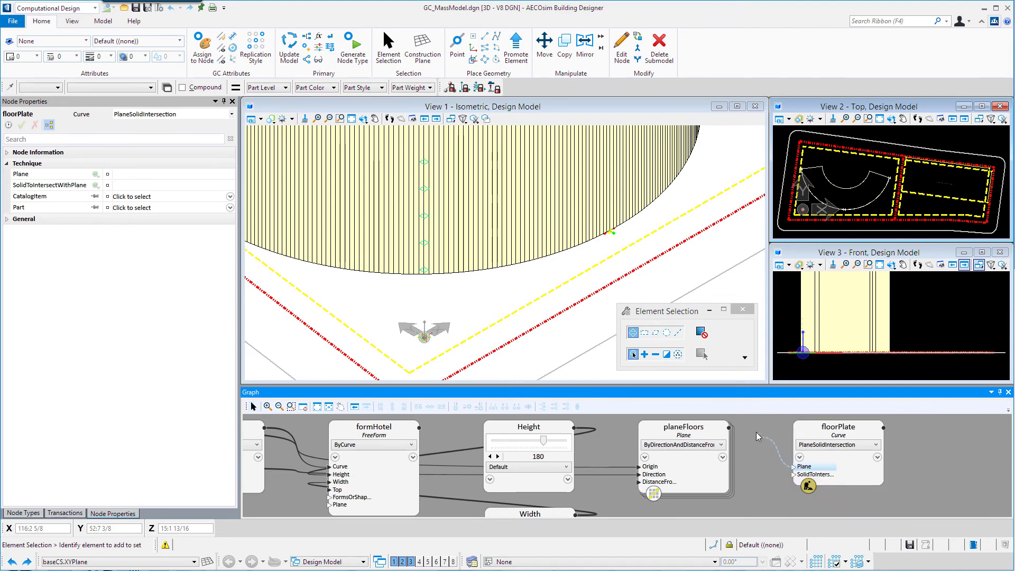
Connect planeFloors as floorPlate's Plane and formHotel as its SolidToIntersectWithPlane.
{"action": "left_click", "coordinate": [719, 430]}
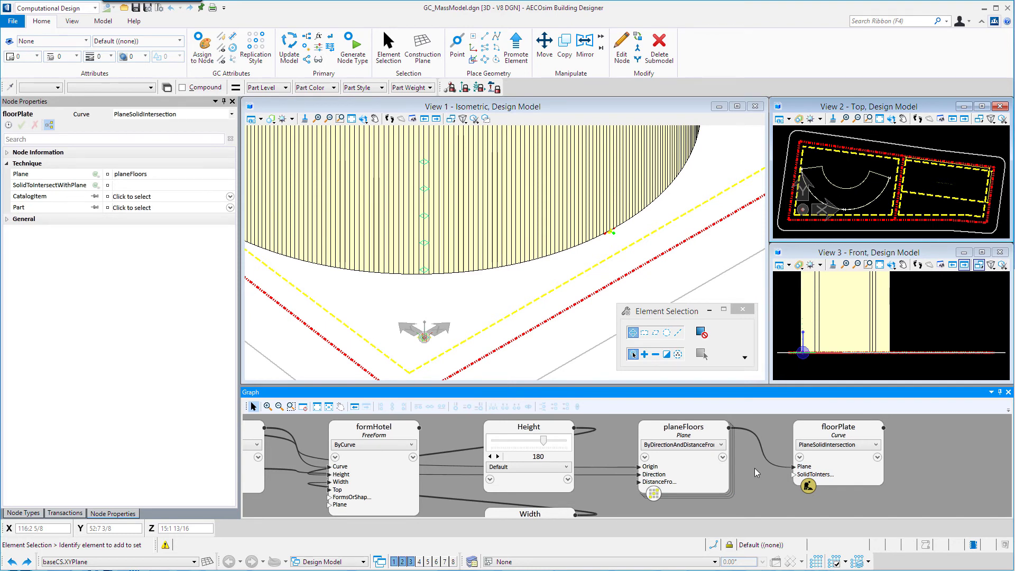
{"action": "left_click", "coordinate": [792, 476]}
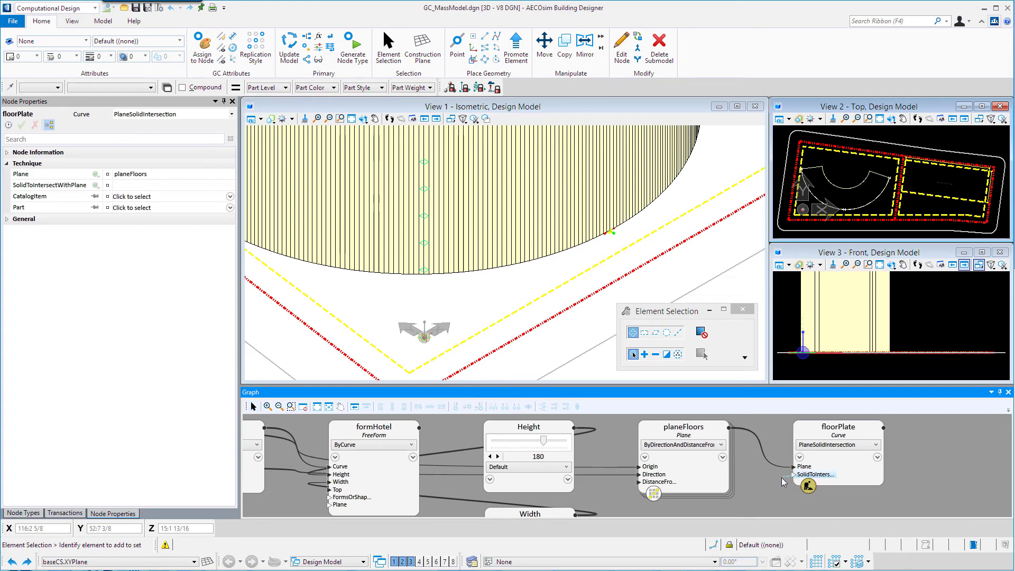
{"action": "left_click", "coordinate": [415, 432]}
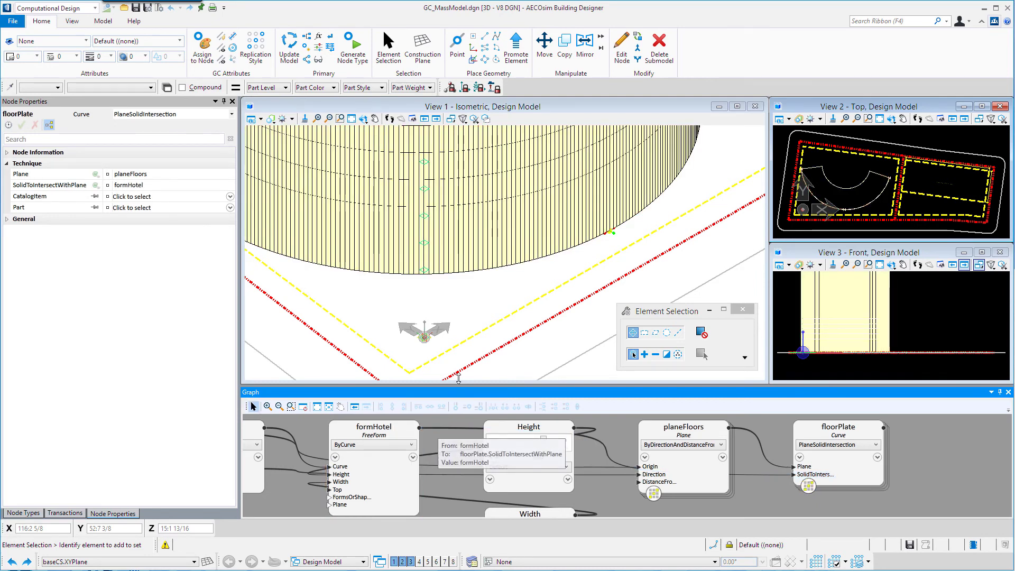
{"action": "scroll", "coordinate": [443, 308], "scroll_direction": "down", "scroll_amount": 2}
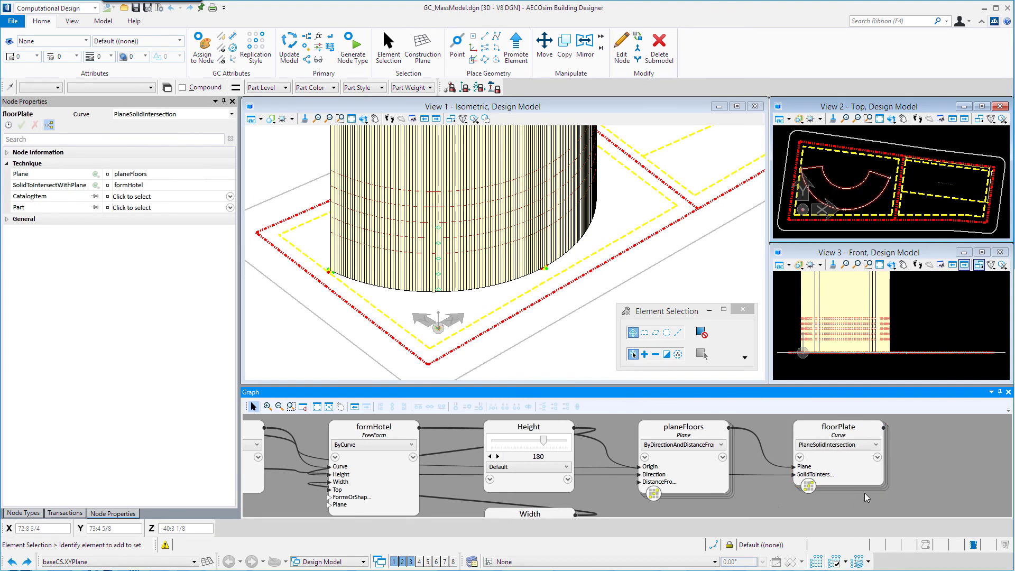
{"action": "scroll", "coordinate": [548, 357], "scroll_direction": "down", "scroll_amount": 2}
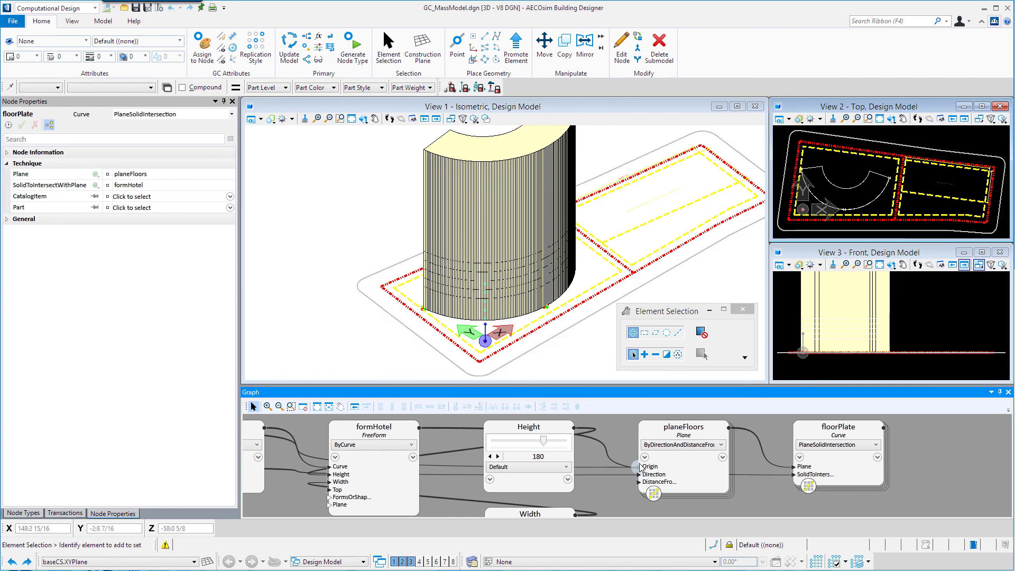
{"action": "left_click", "coordinate": [658, 482]}
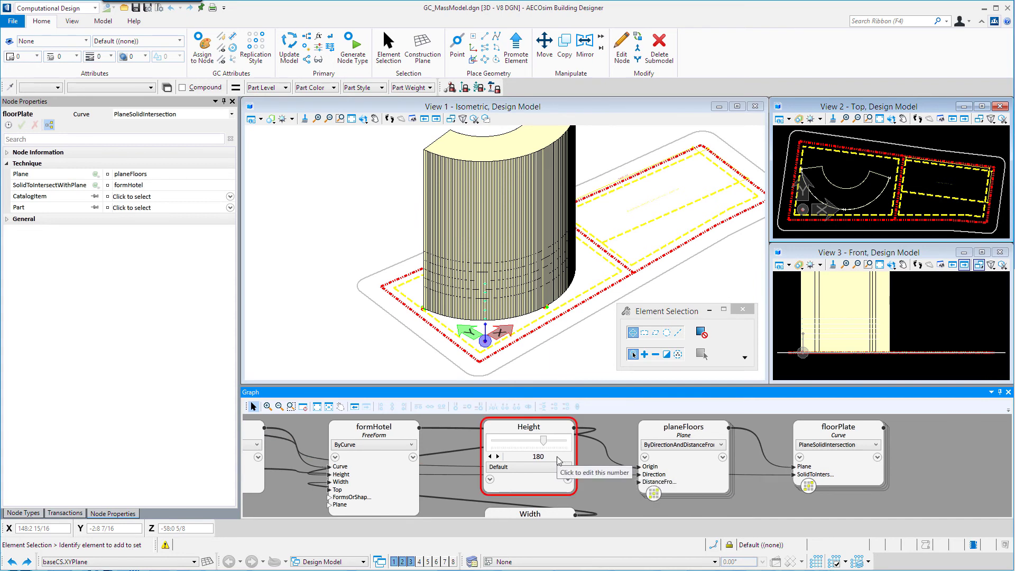
Show the Transactions list with its seven recorded steps, from Add baseCS onward.
{"action": "left_click", "coordinate": [65, 513]}
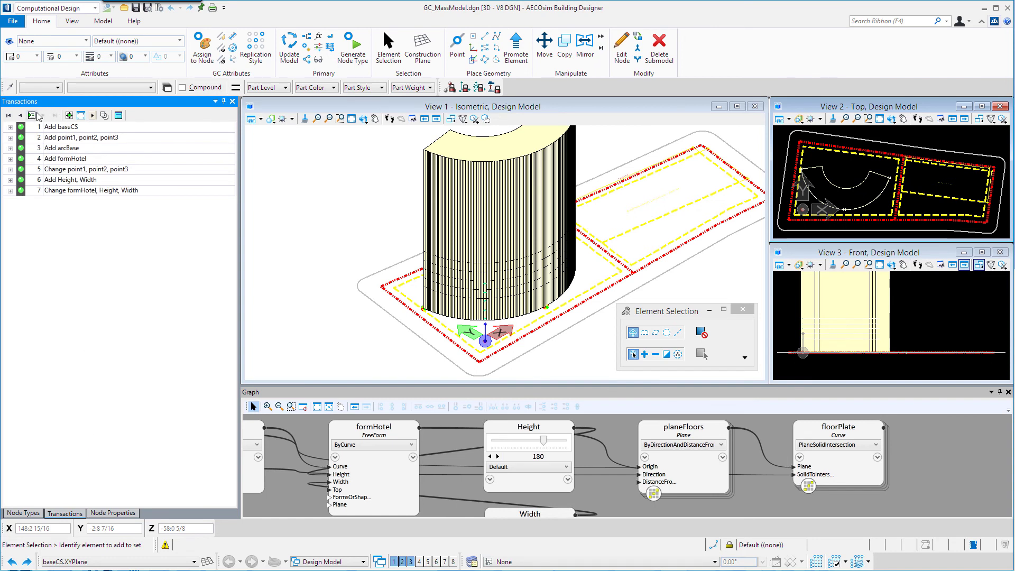